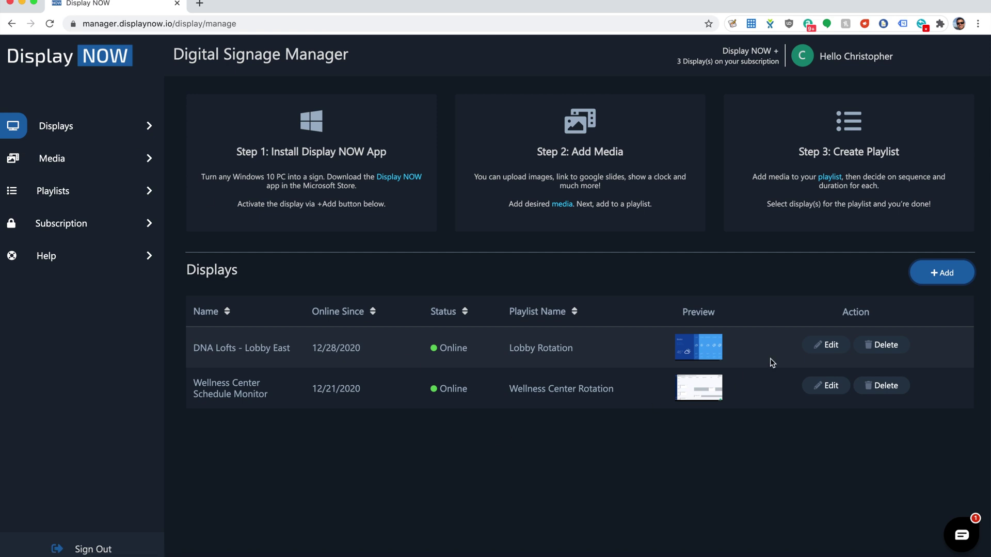
Step: Start a new display and name it 'DNA Lofts - Mailroom', fixing a typo
{"action": "left_click", "coordinate": [936, 273]}
{"action": "left_click", "coordinate": [554, 222]}
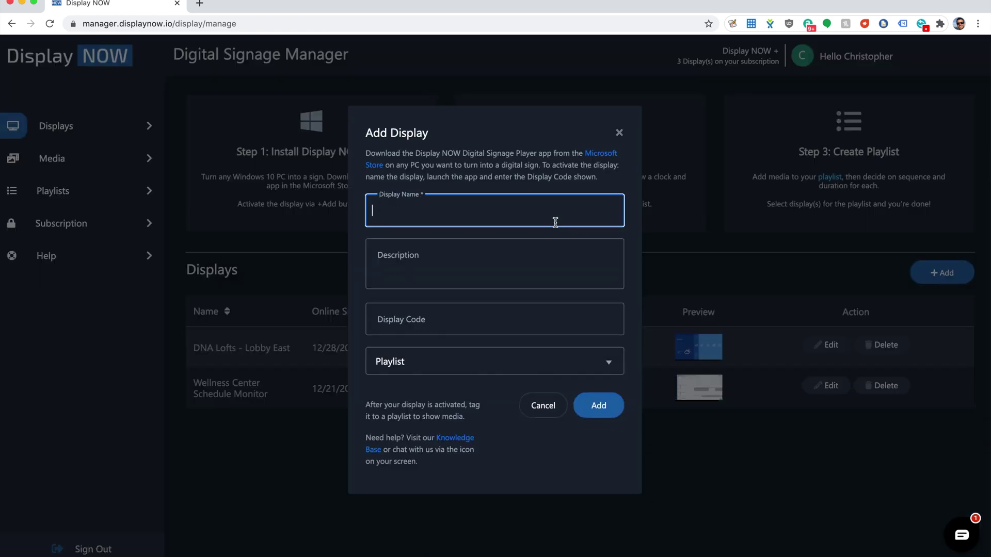
{"action": "type", "text": "DNA LOft"}
{"action": "key", "text": "BackSpace"}
{"action": "key", "text": "BackSpace"}
{"action": "key", "text": "BackSpace"}
{"action": "type", "text": "ofts - Mailroom"}
{"action": "key", "text": "Tab"}
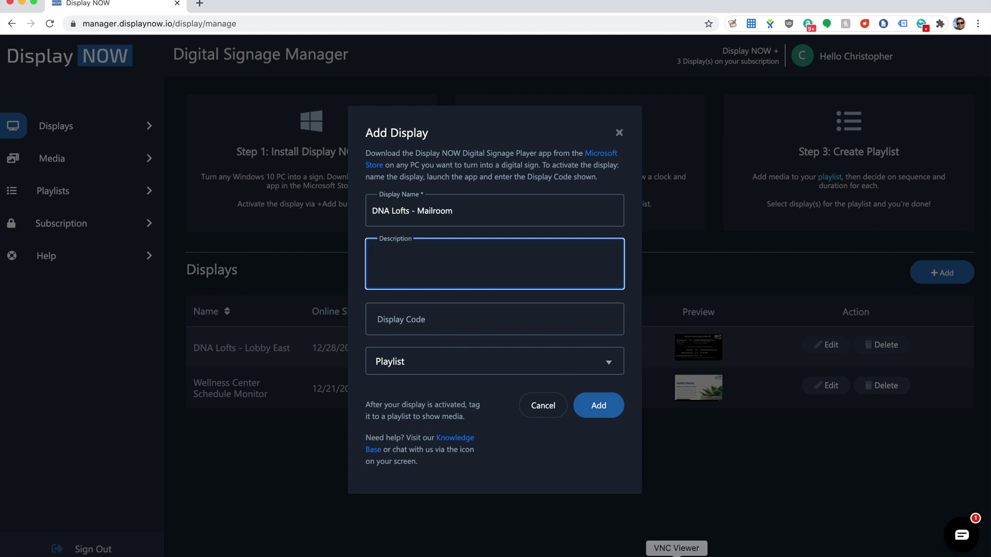
Step: Switch to the DNA-MR-WEST mailroom PC's VNC session and open Microsoft Store
{"action": "left_click", "coordinate": [676, 549]}
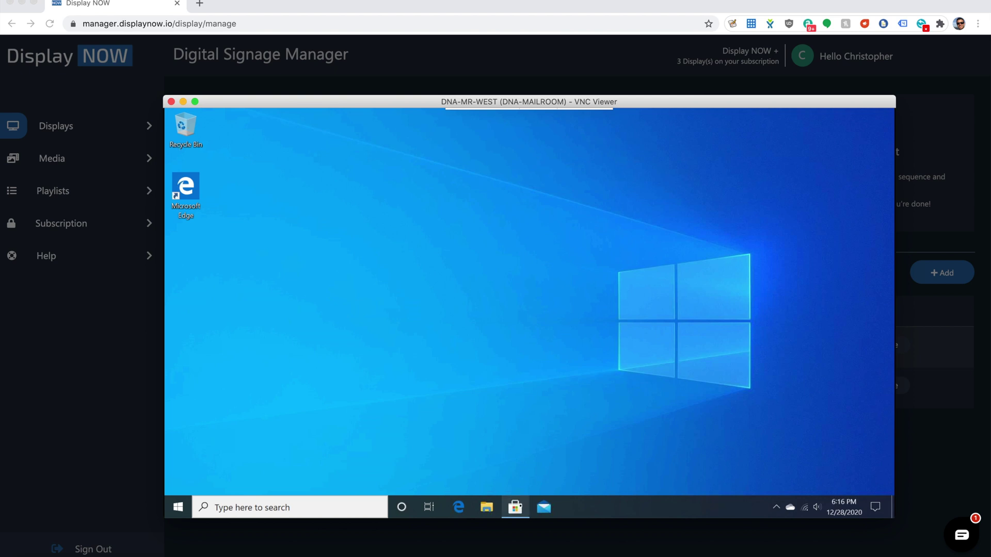
{"action": "left_click", "coordinate": [515, 507]}
Step: Search Microsoft Store for 'Display NOW' and install the Digital Signage Player
{"action": "left_click", "coordinate": [803, 140]}
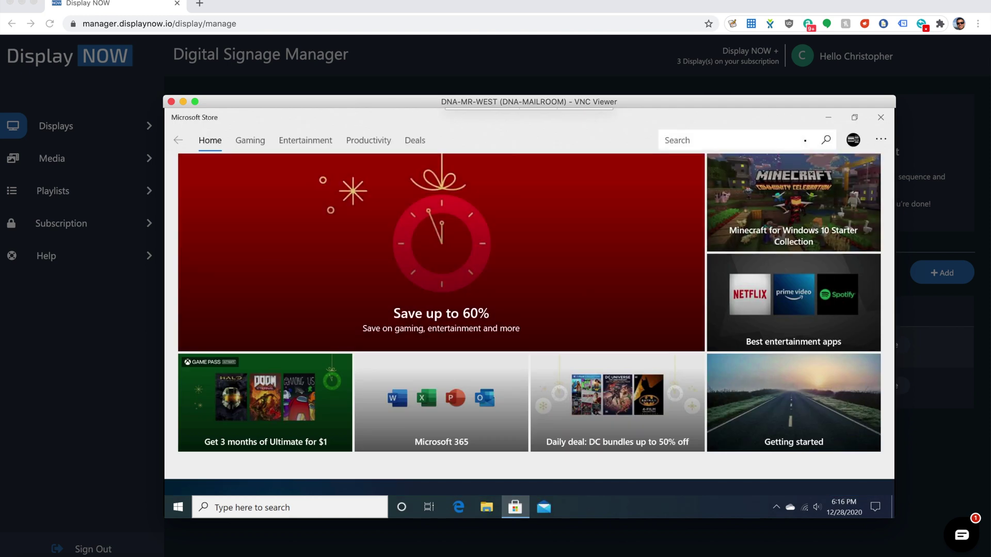
{"action": "type", "text": "Display NOW"}
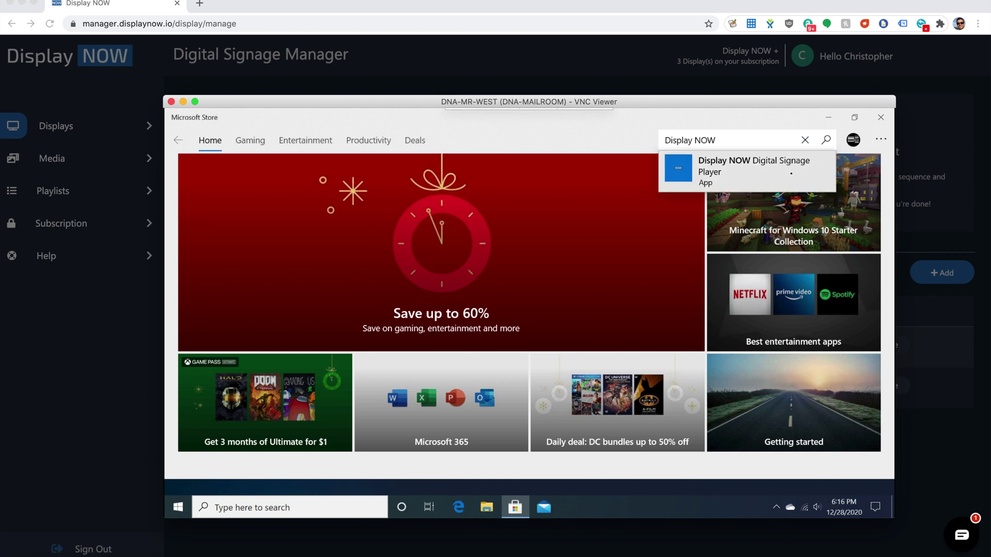
{"action": "key", "text": "Return"}
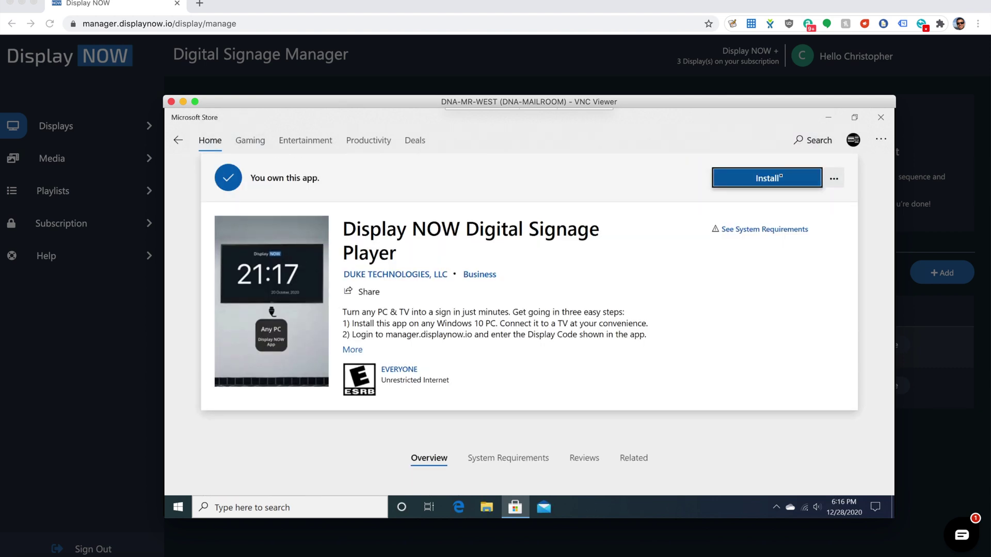
{"action": "left_click", "coordinate": [781, 177]}
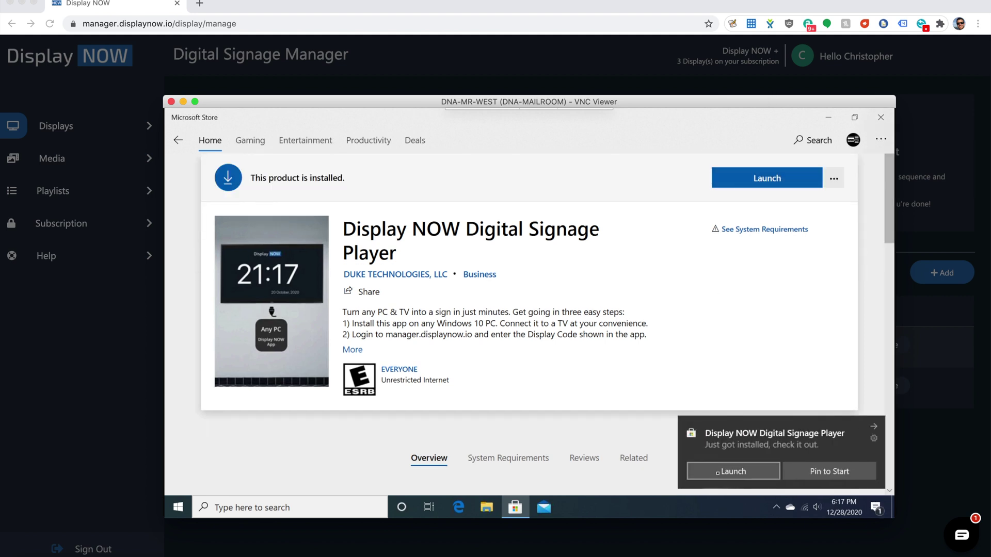
Step: Launch the installed Display NOW player to show its pairing code
{"action": "left_click", "coordinate": [718, 474]}
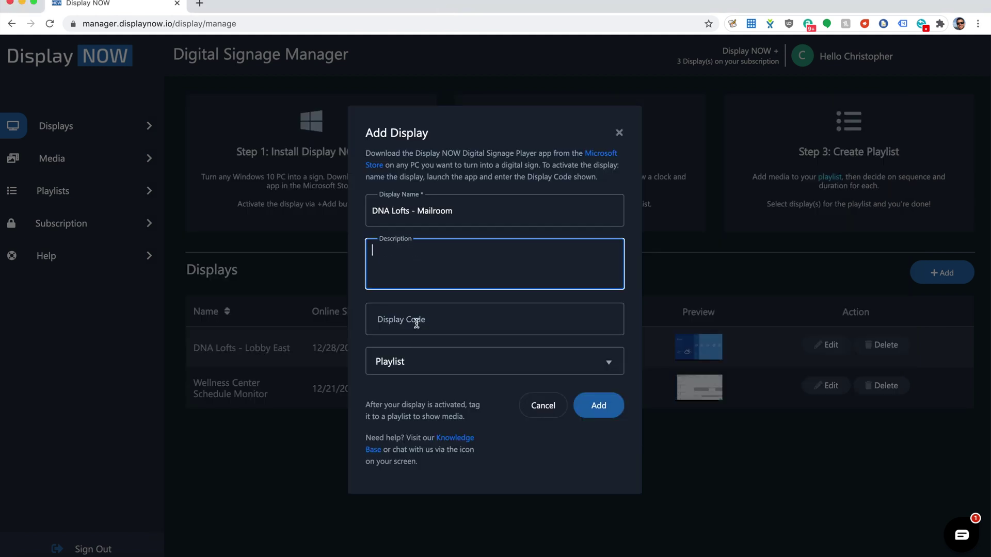
Step: Enter the activation code, assign the Lobby Rotation playlist, and save the display
{"action": "left_click", "coordinate": [416, 322]}
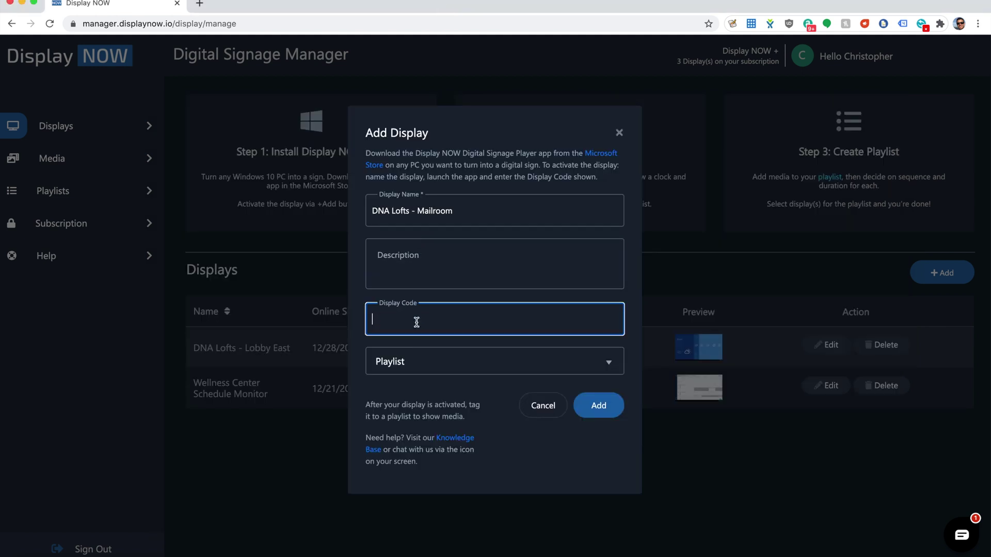
{"action": "type", "text": "0o9s"}
{"action": "left_click", "coordinate": [576, 370]}
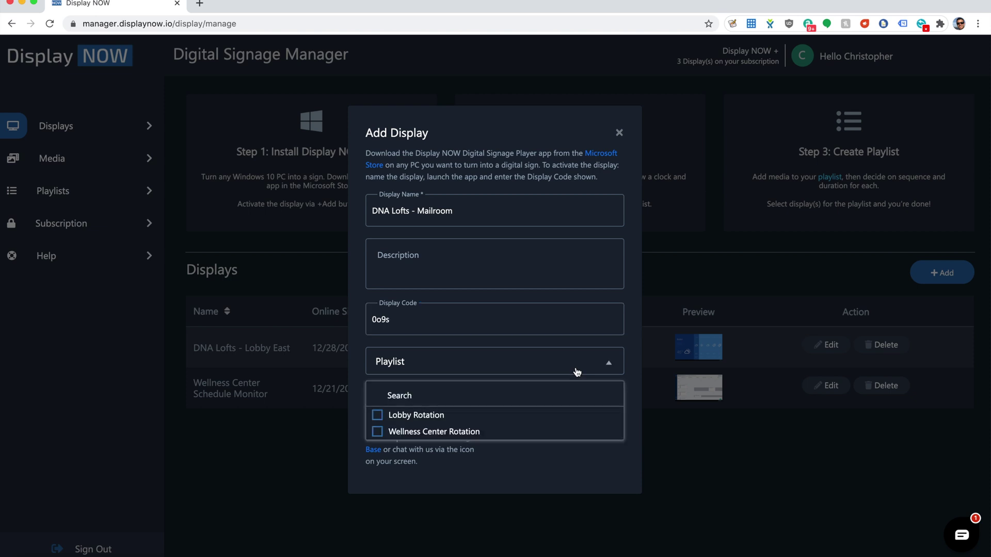
{"action": "left_click", "coordinate": [418, 416]}
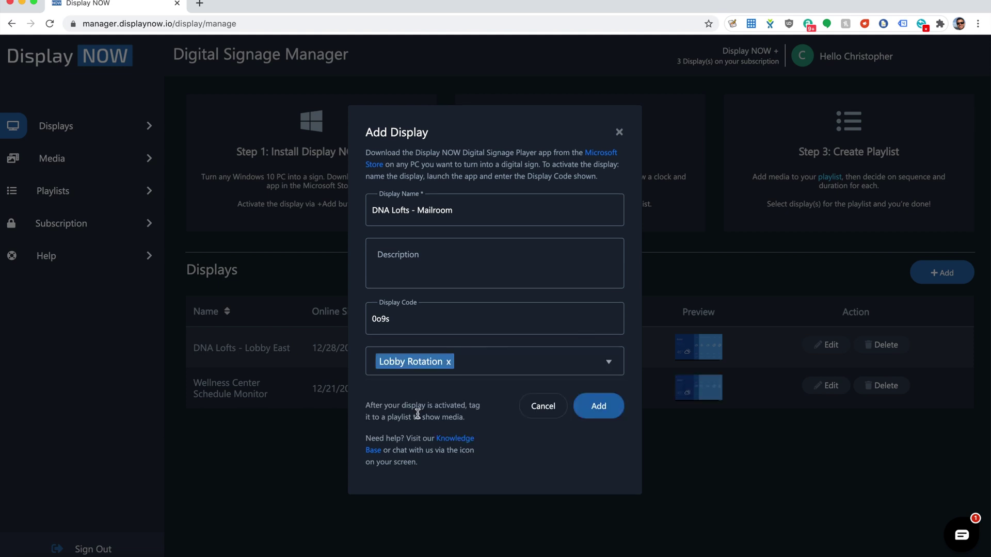
{"action": "left_click", "coordinate": [599, 405]}
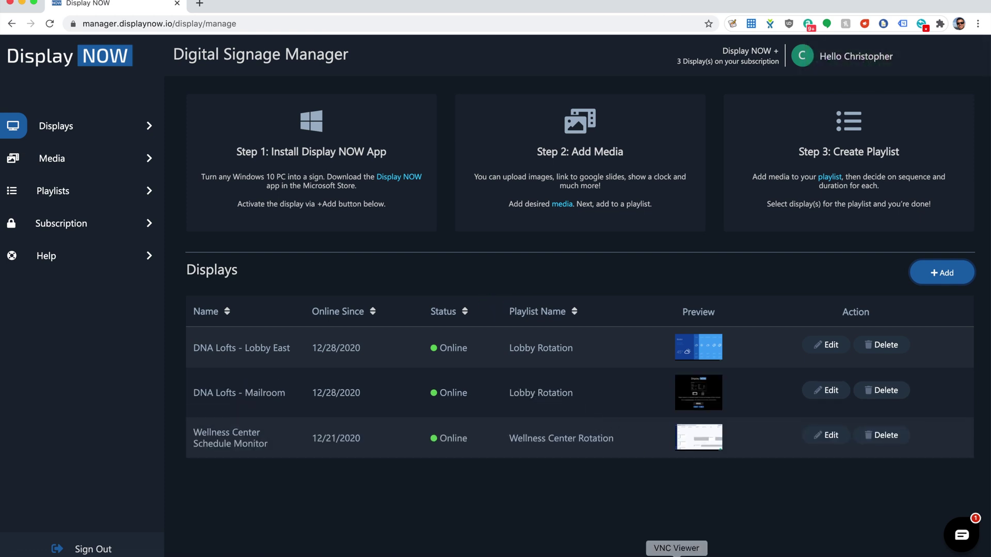
{"action": "left_click", "coordinate": [676, 555]}
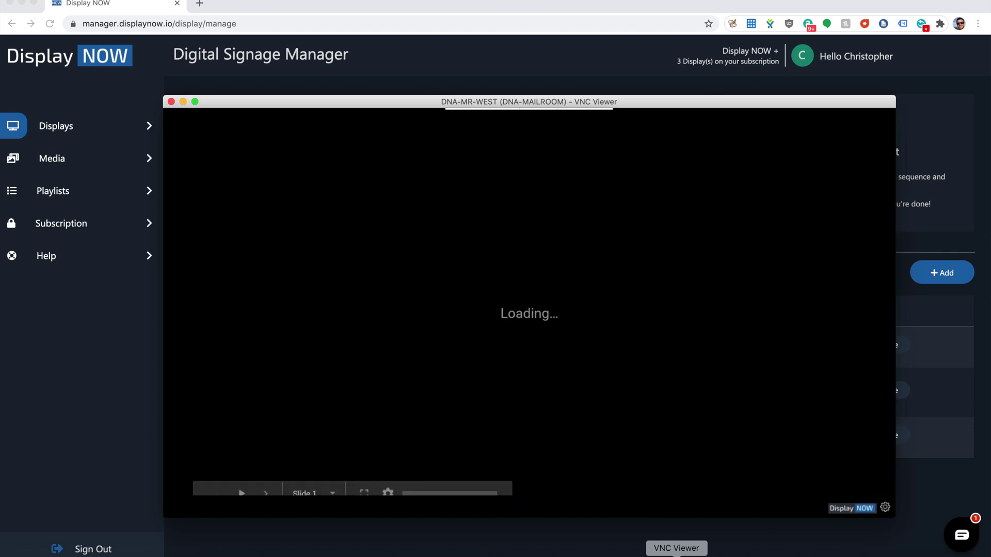